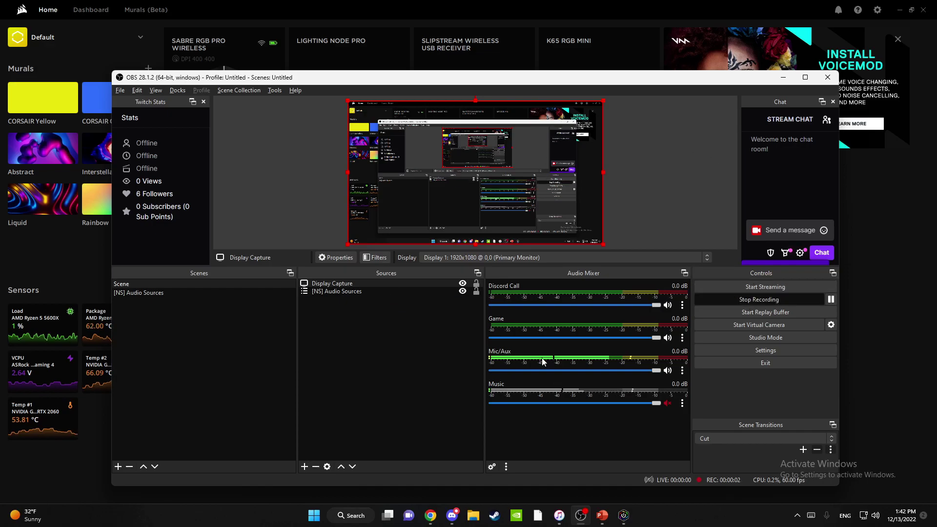
Hide OBS and open the Sabre RGB Pro Wireless key assignments in iCUE.
click(623, 515)
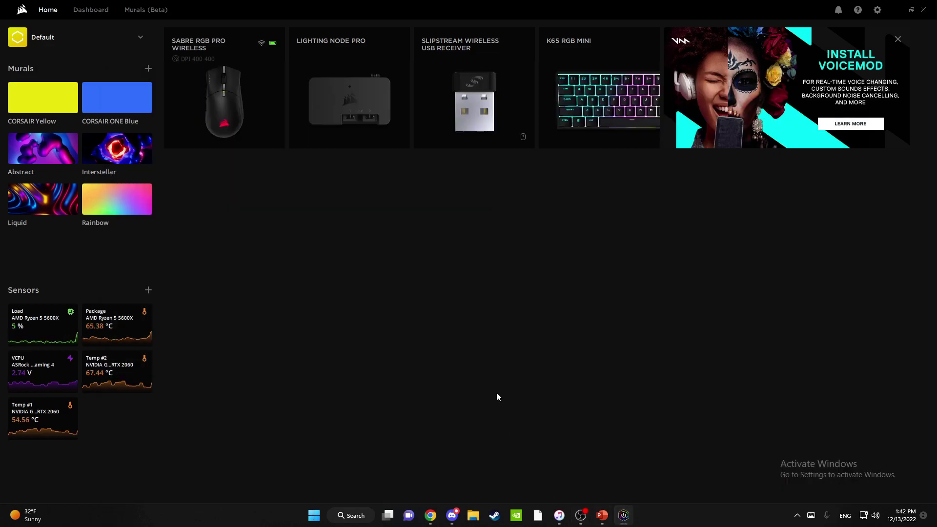
mouse_move(207, 44)
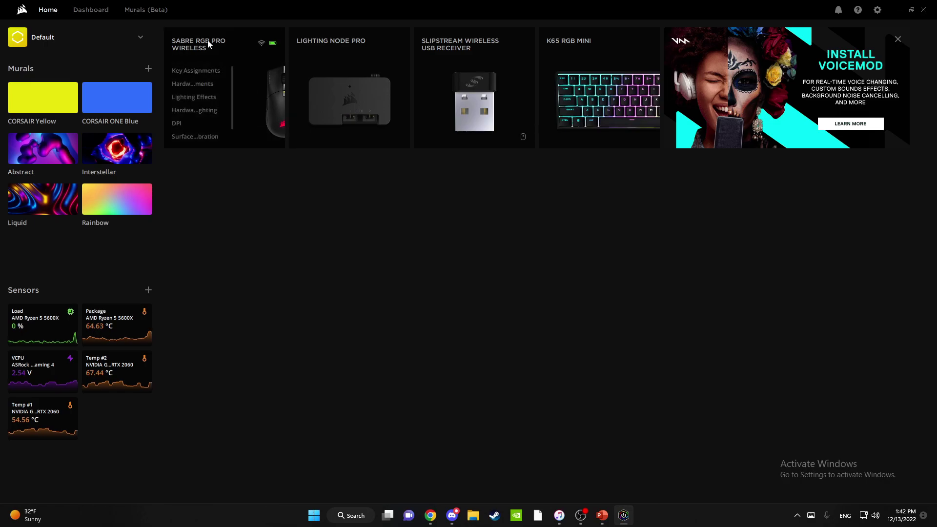
click(241, 74)
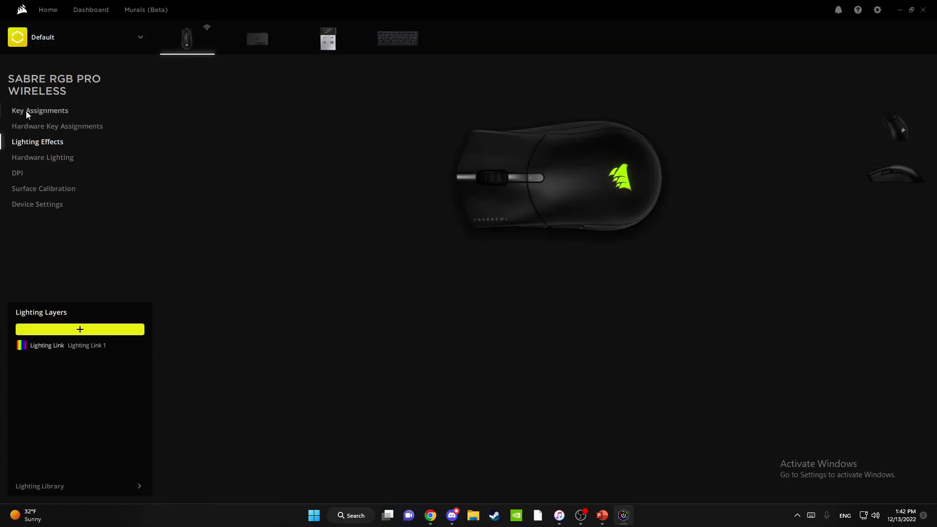
click(40, 111)
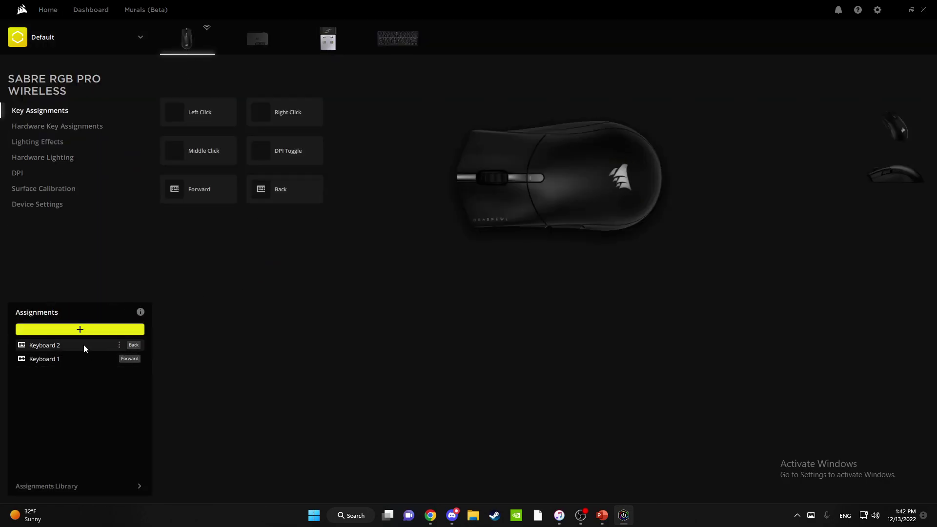
Delete the Keyboard 2 (Back) and Keyboard 1 (Forward) assignments from the mouse.
click(106, 345)
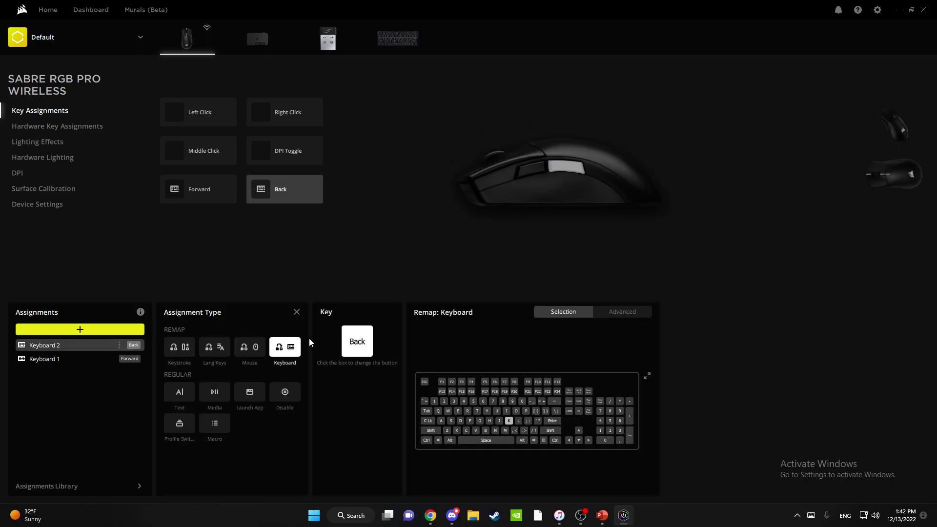
click(70, 358)
click(71, 345)
click(119, 345)
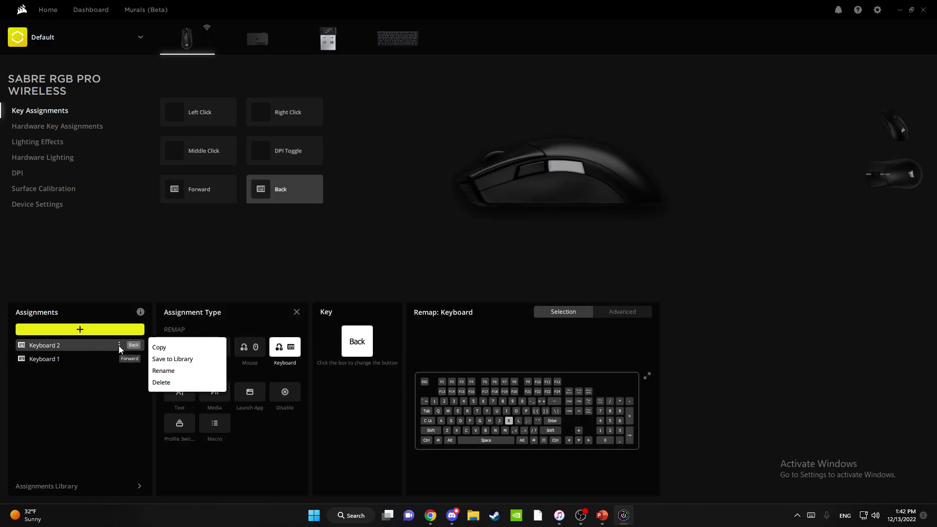
click(162, 382)
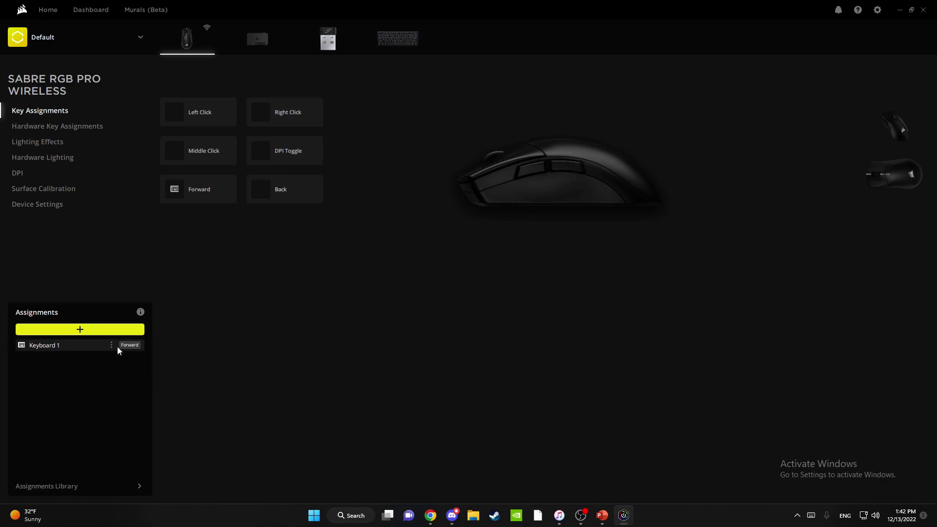
click(111, 345)
click(165, 384)
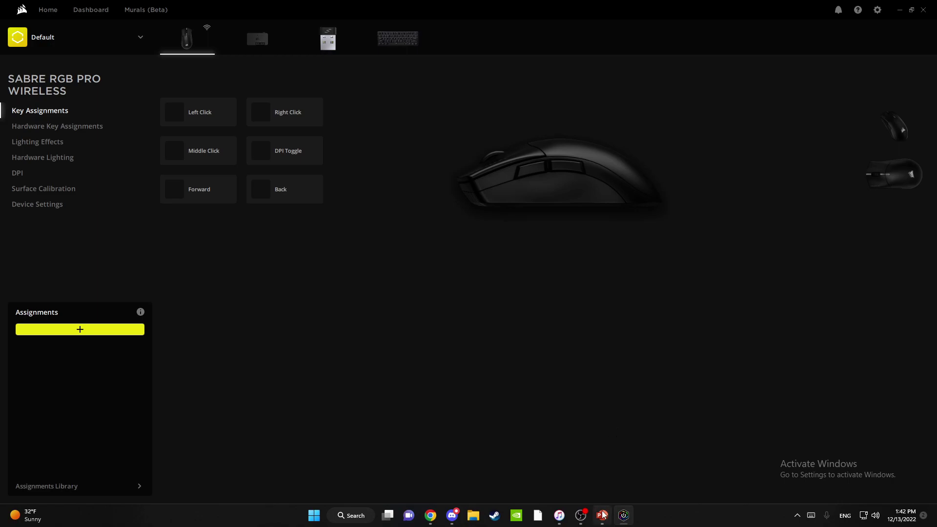
Bring Chrome's mouse-sensitivity calculator forward and close the stray File Explorer window.
click(431, 514)
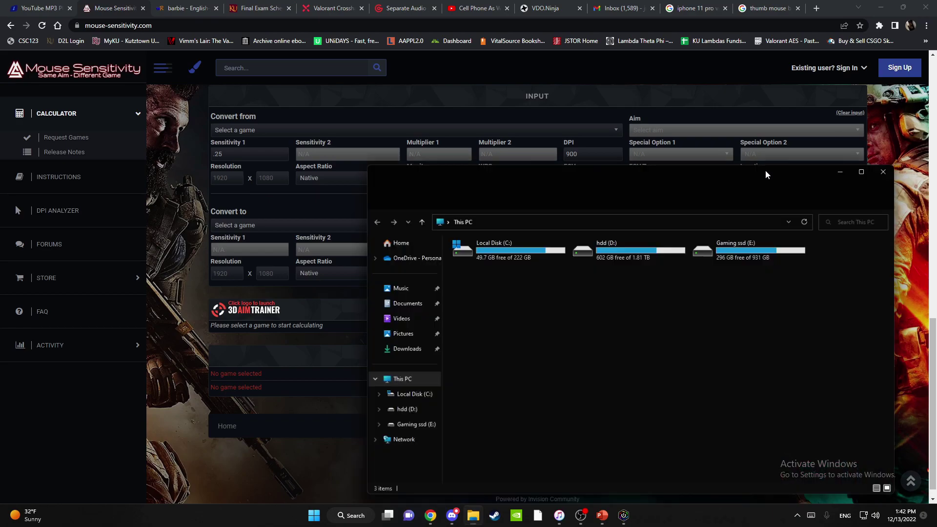
click(887, 171)
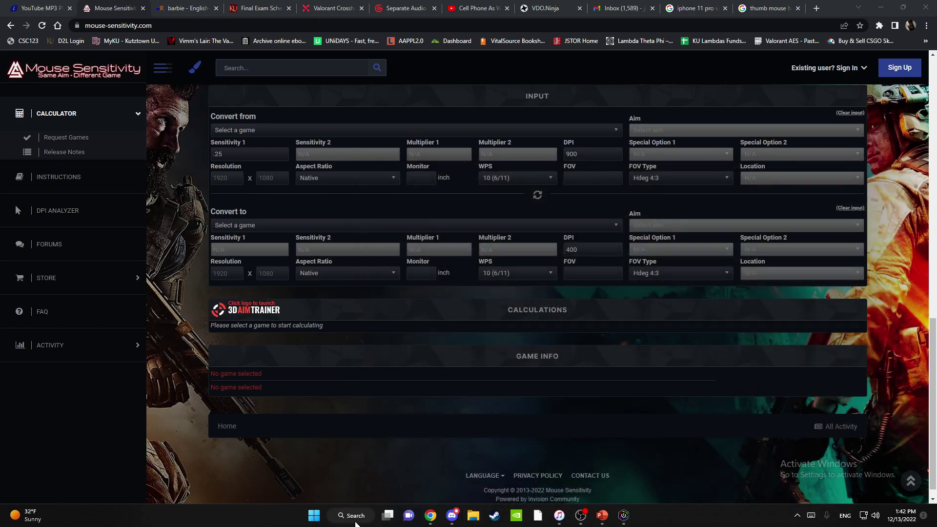
Search Windows for 'val' and launch VALORANT from the results.
click(351, 515)
text(val)
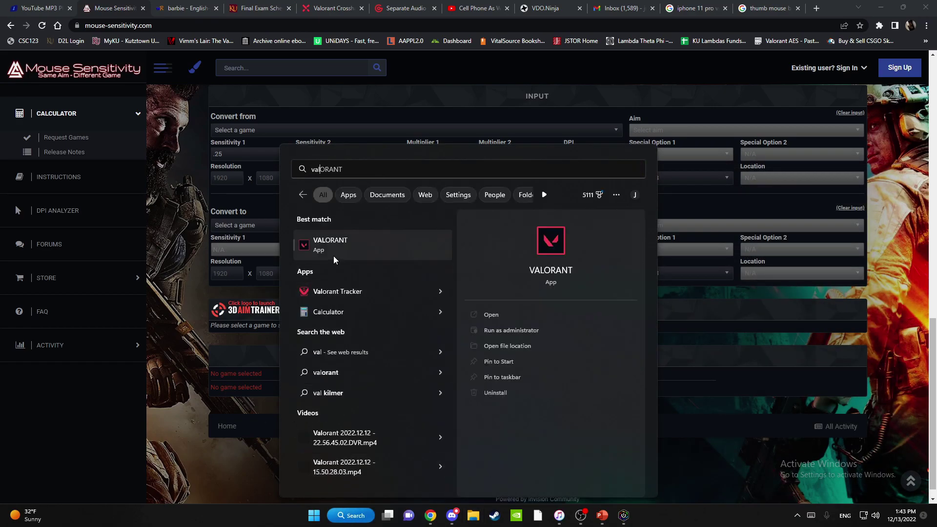
click(333, 245)
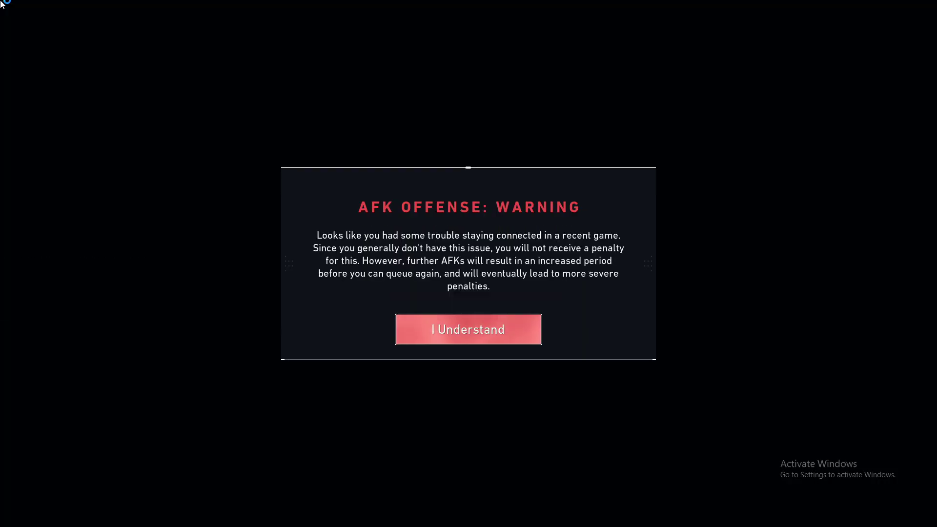
Dismiss the AFK warning and enter The Range in Shooting Test practice mode.
click(412, 329)
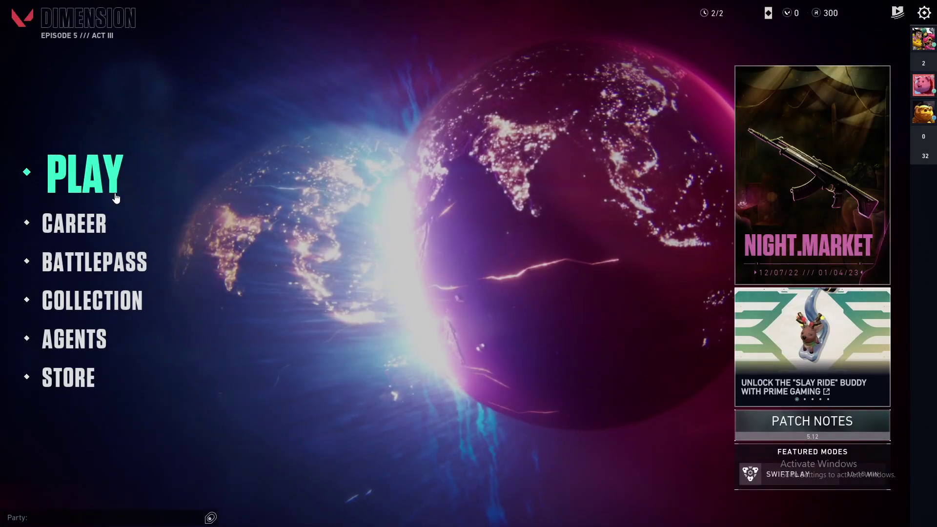
click(84, 166)
click(310, 481)
click(357, 253)
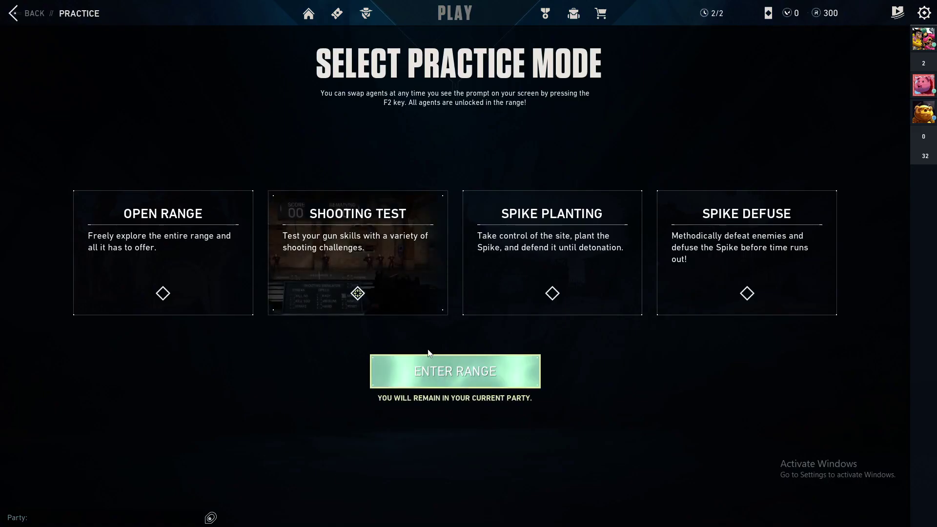
click(436, 379)
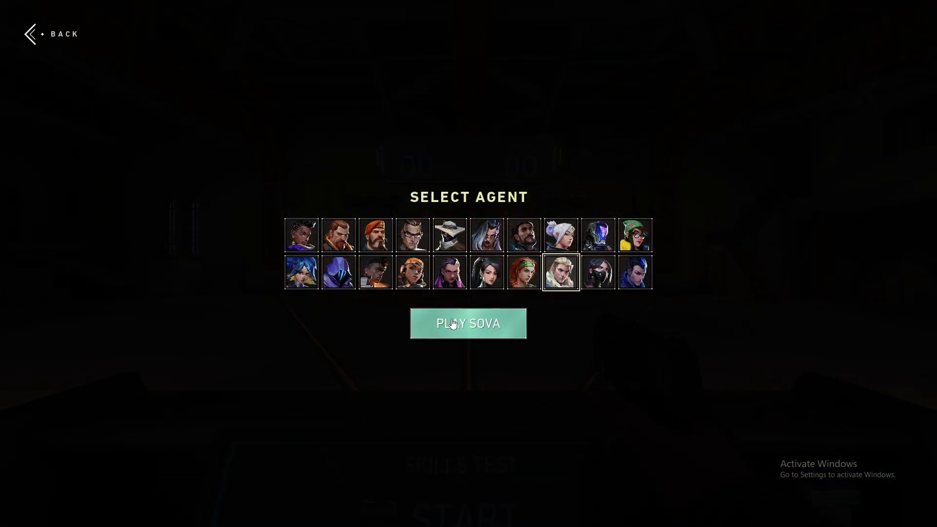
Load into the range, turn on Practice bots, and move left toward the sandbags.
click(449, 324)
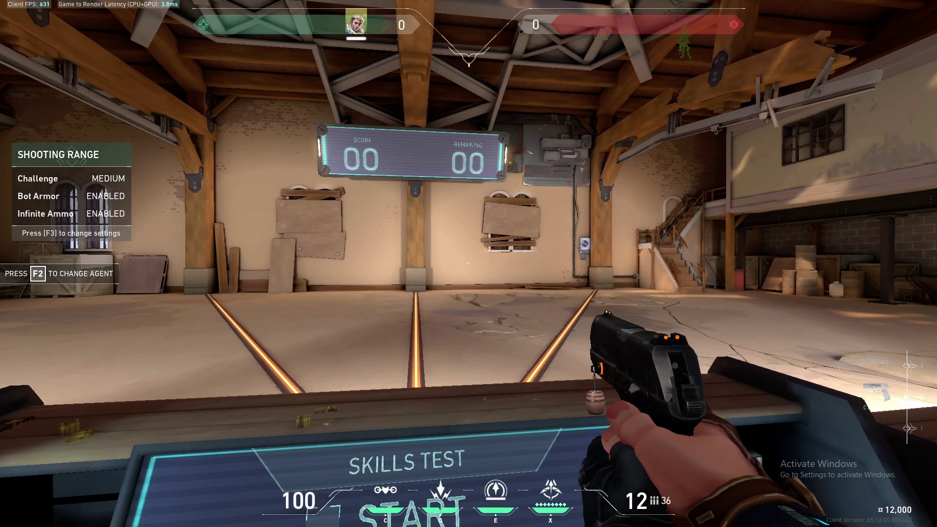
drag(468, 264, 468, 264)
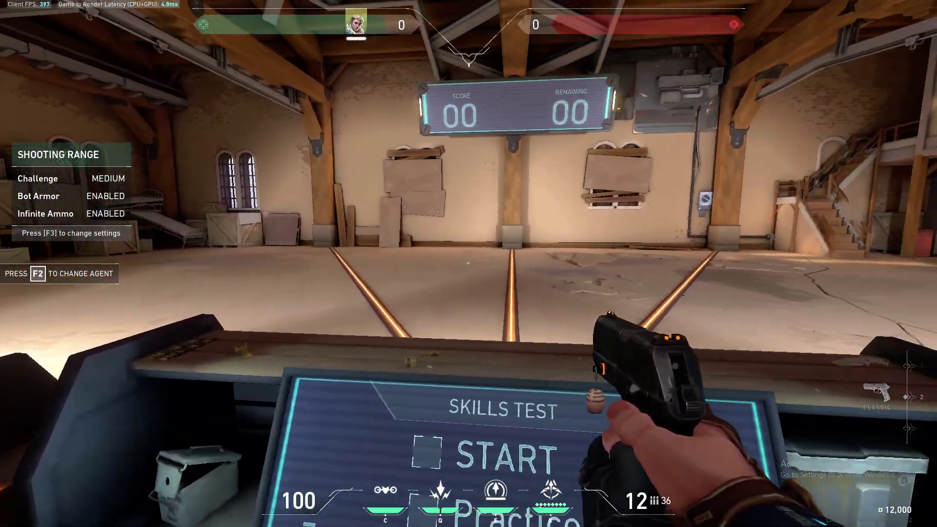
key(s)
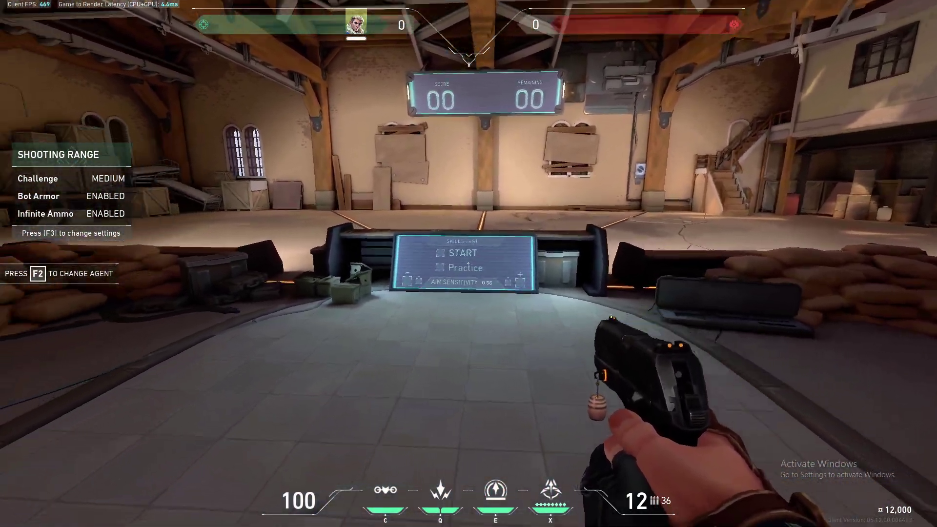
click(469, 264)
key(a)
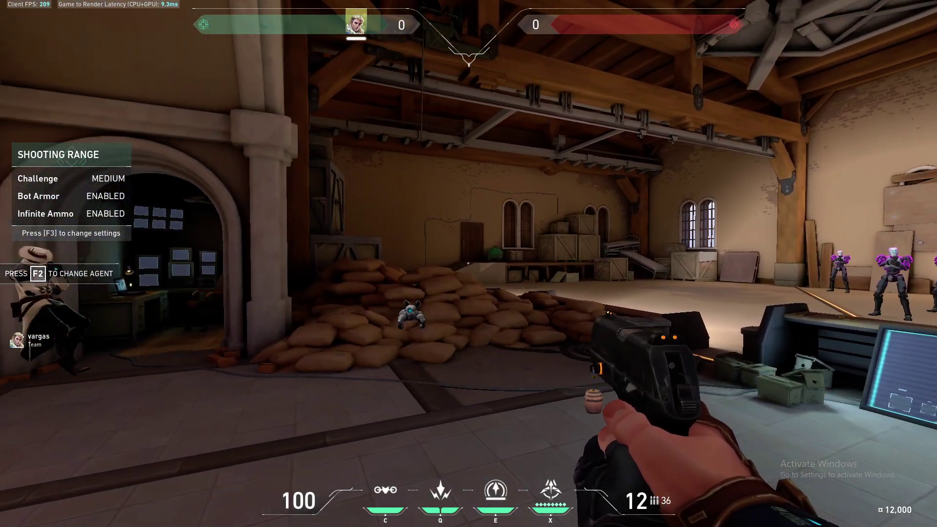
key(a)
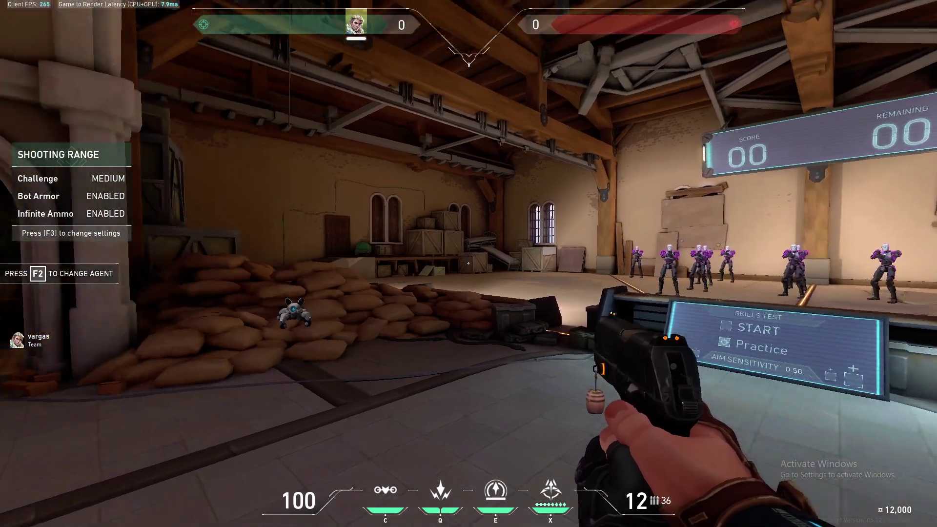
drag(468, 264, 219, 263)
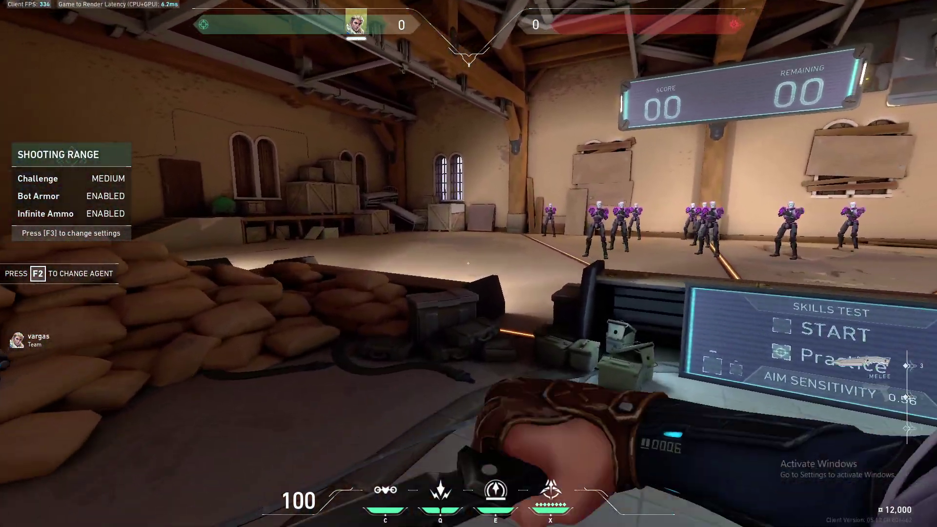
Walk up to the training bots and shoot them with the Classic pistol.
key(3)
key(w)
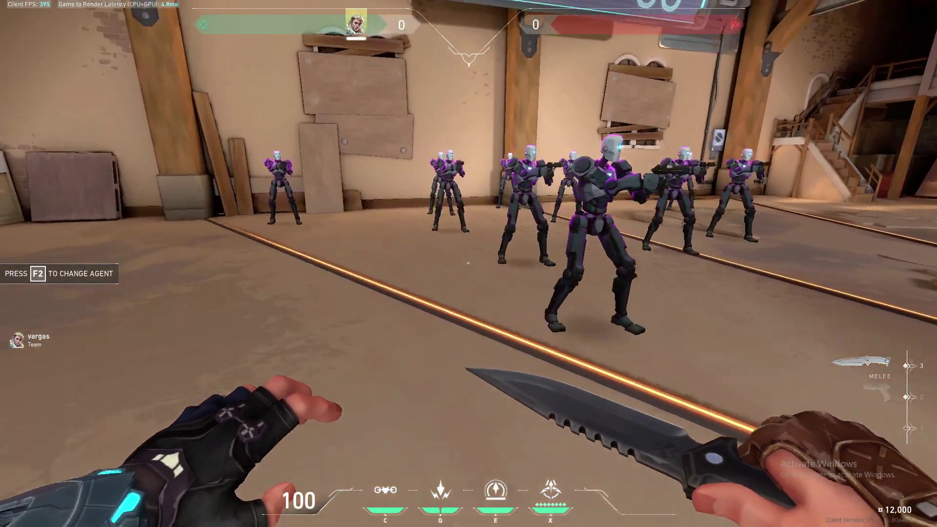
key(w)
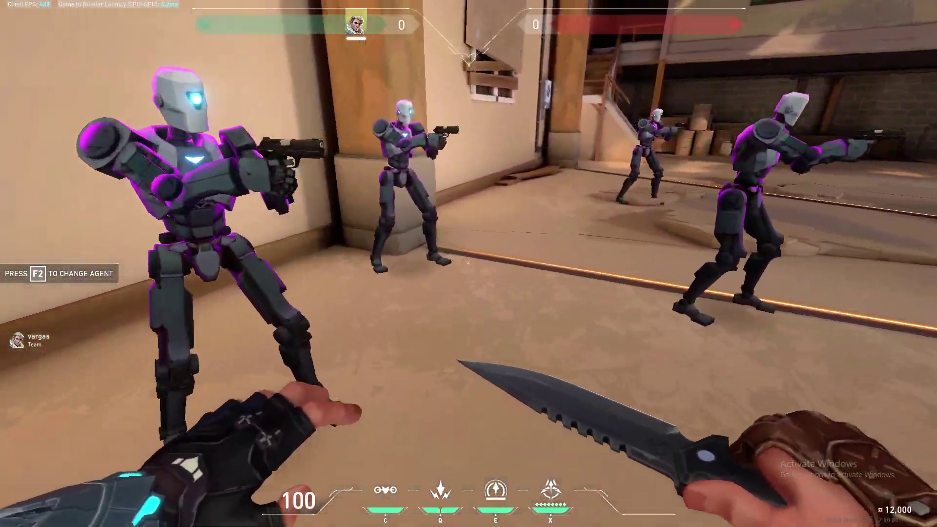
key(2)
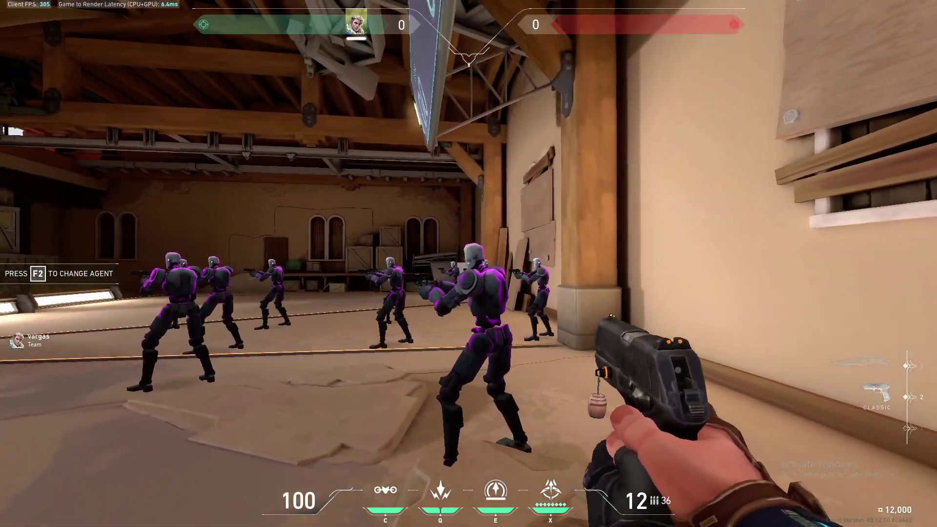
click(468, 263)
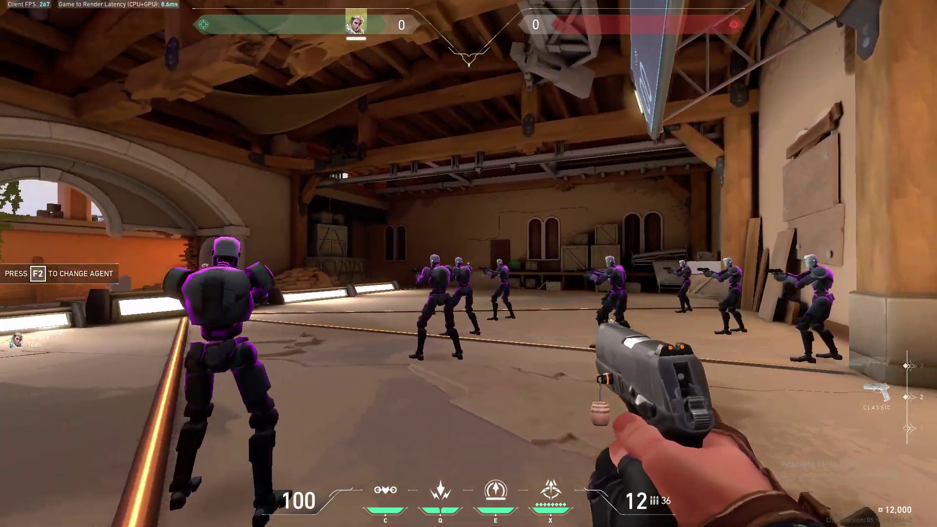
click(469, 263)
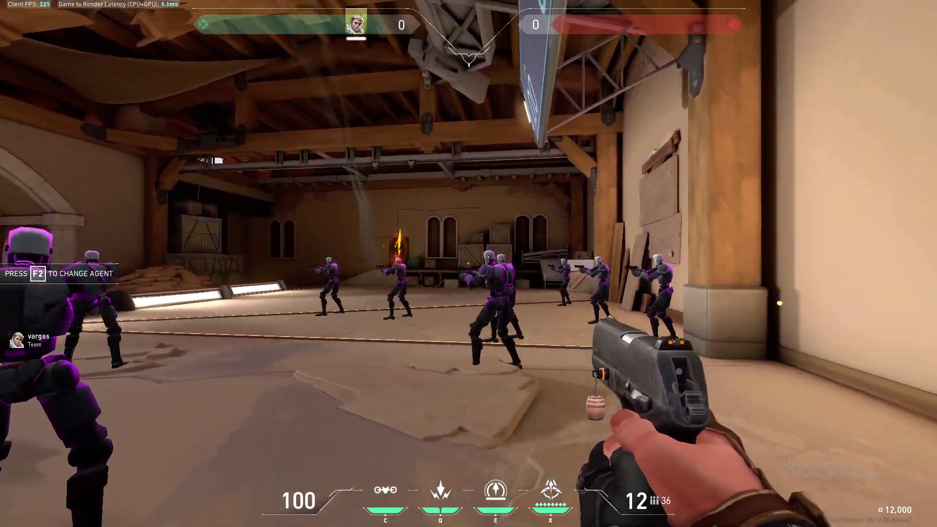
click(469, 264)
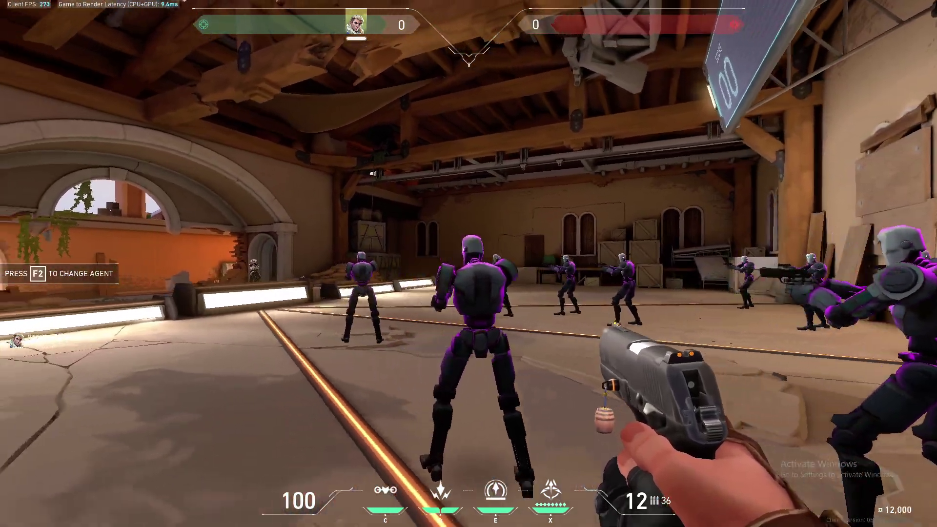
Briefly switch to another window, then return to the game and buy the Judge shotgun.
key(alt+Tab)
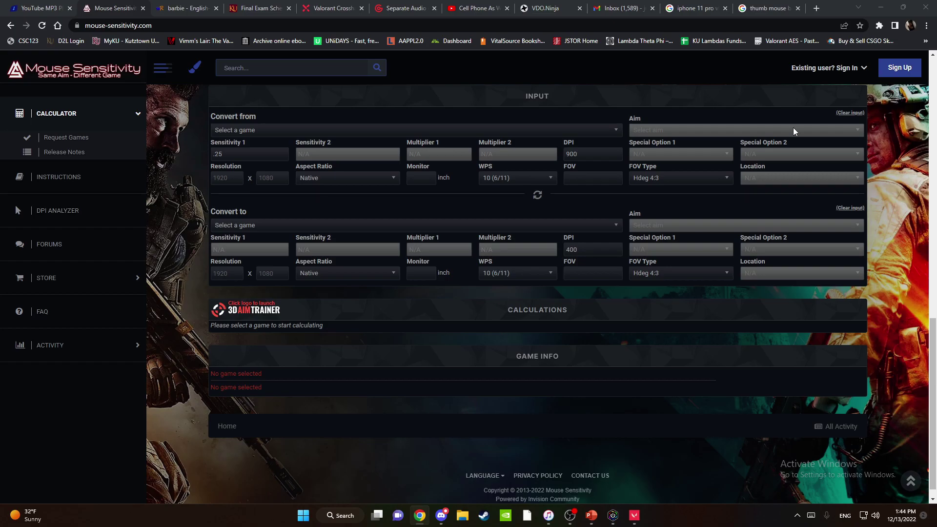
key(alt+Tab)
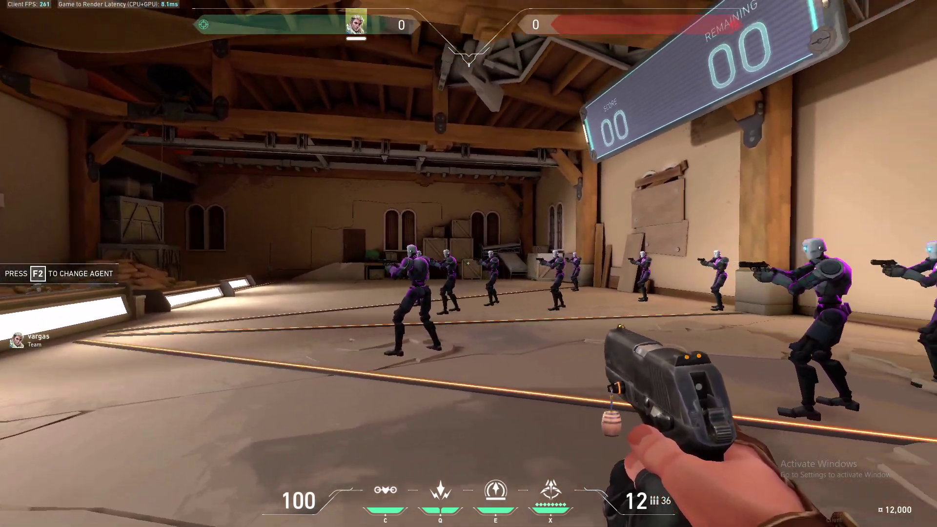
key(b)
click(345, 319)
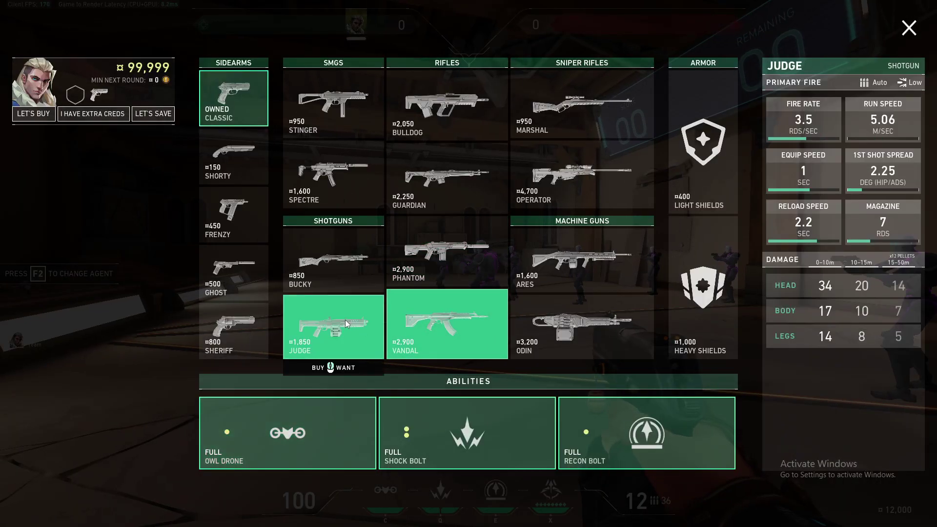
key(b)
Fire the Judge at the range bots nine times, then switch back to the Classic.
click(468, 264)
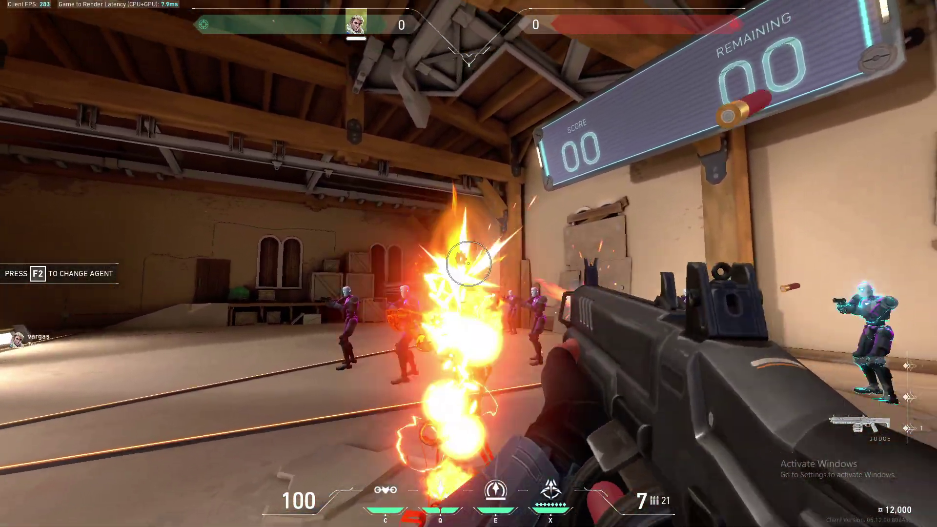
click(468, 263)
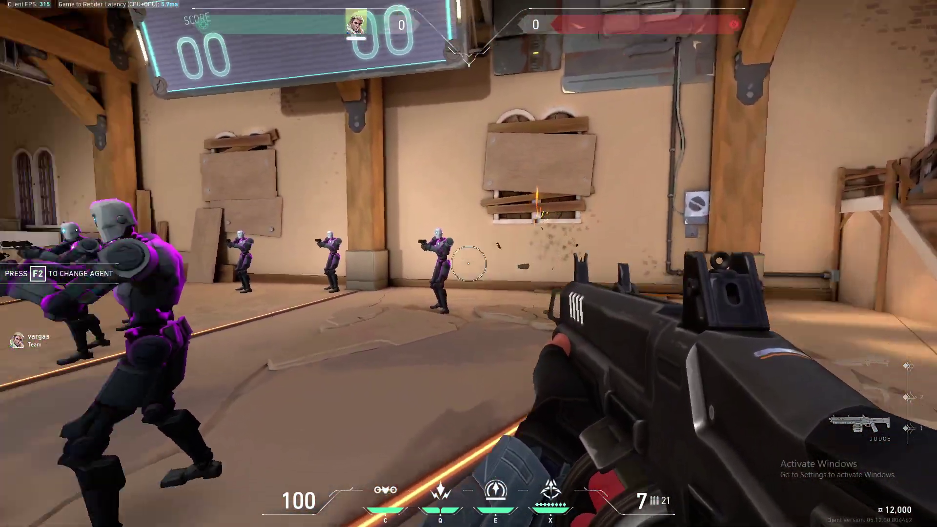
click(468, 264)
click(469, 264)
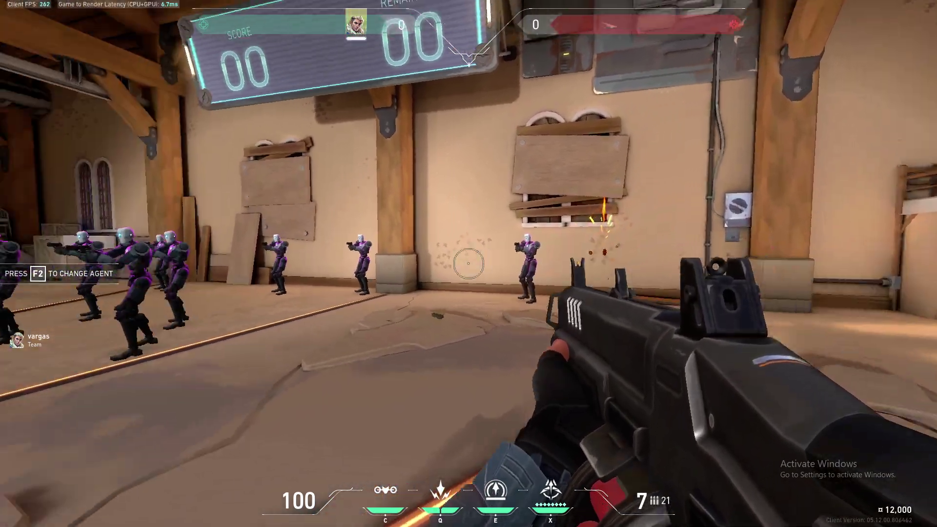
click(468, 264)
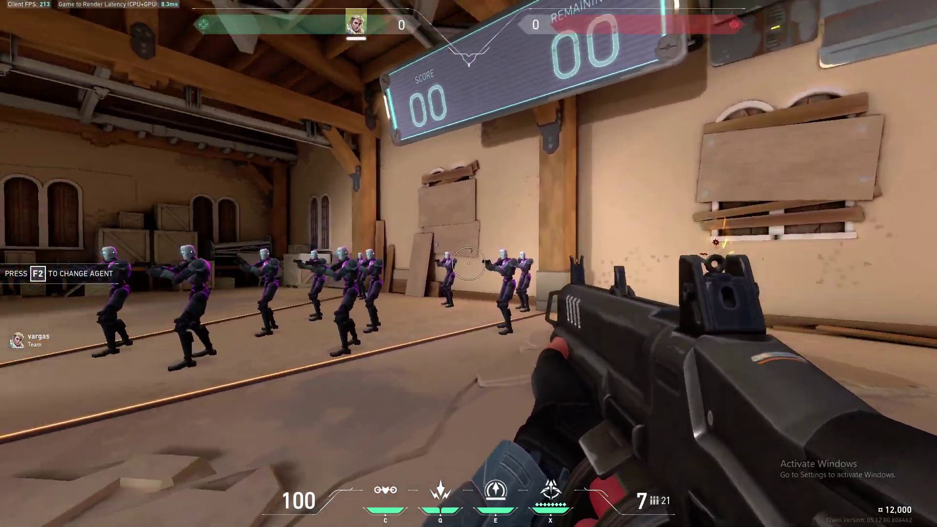
click(468, 264)
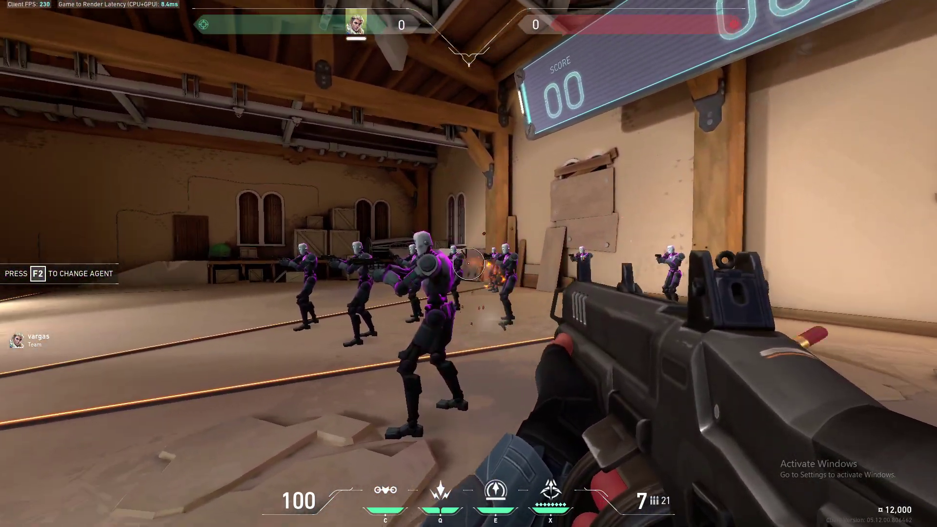
click(469, 264)
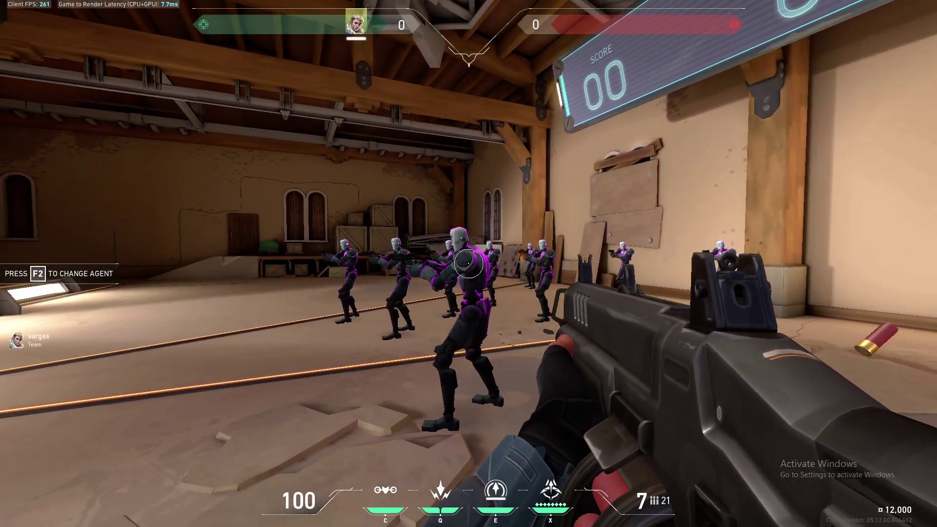
click(468, 263)
click(469, 264)
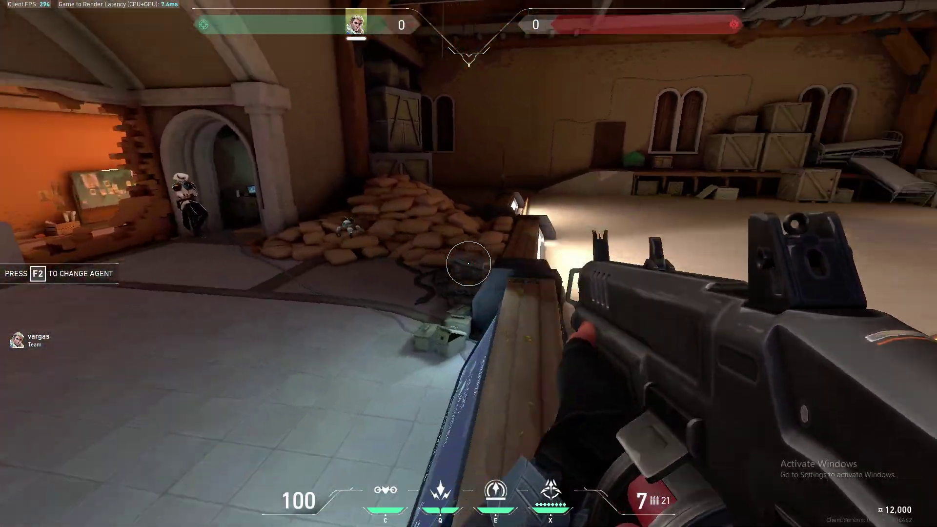
key(2)
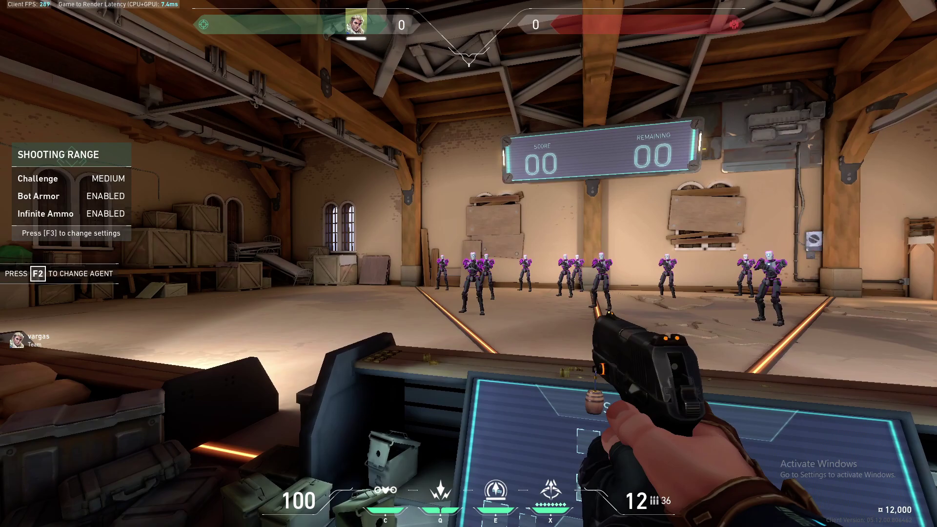
Fire the Classic at the back wall, then buy the Sheriff revolver.
click(468, 263)
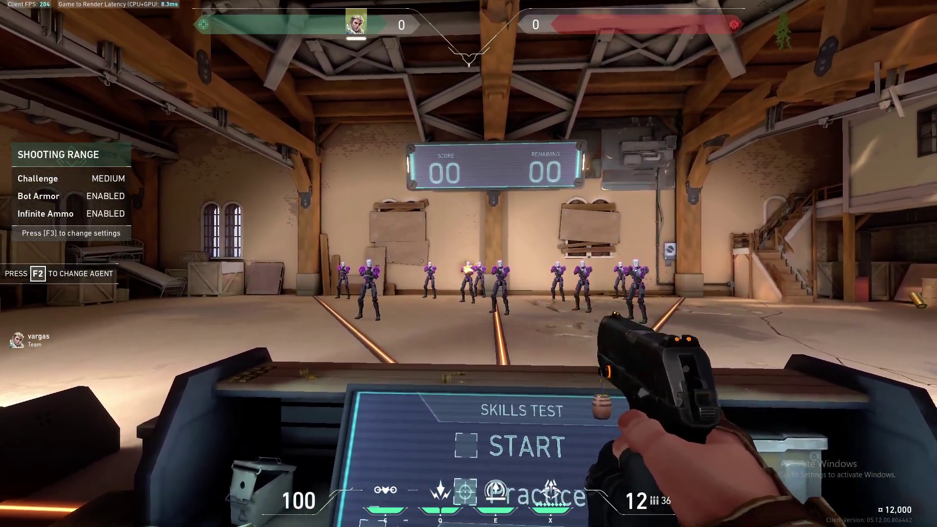
key(b)
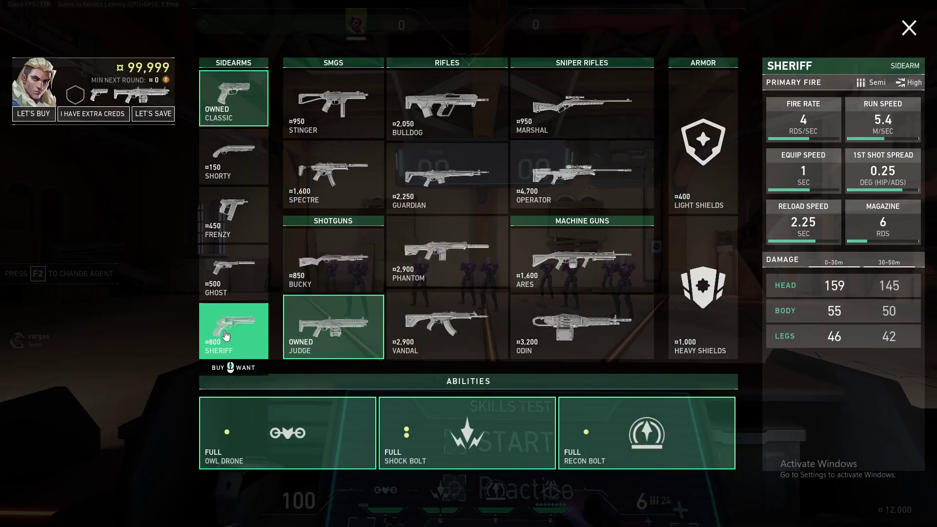
click(226, 334)
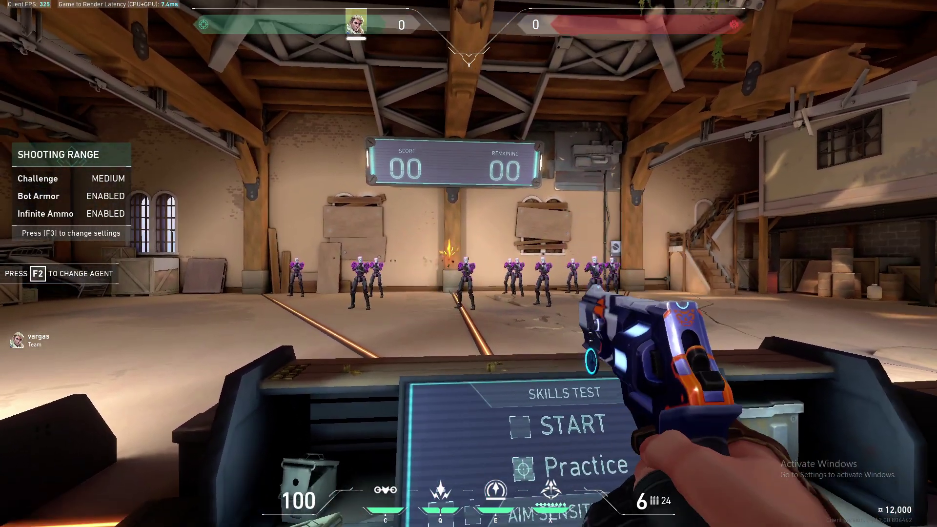
Fire the Sheriff seven times at the row of range bots.
click(468, 264)
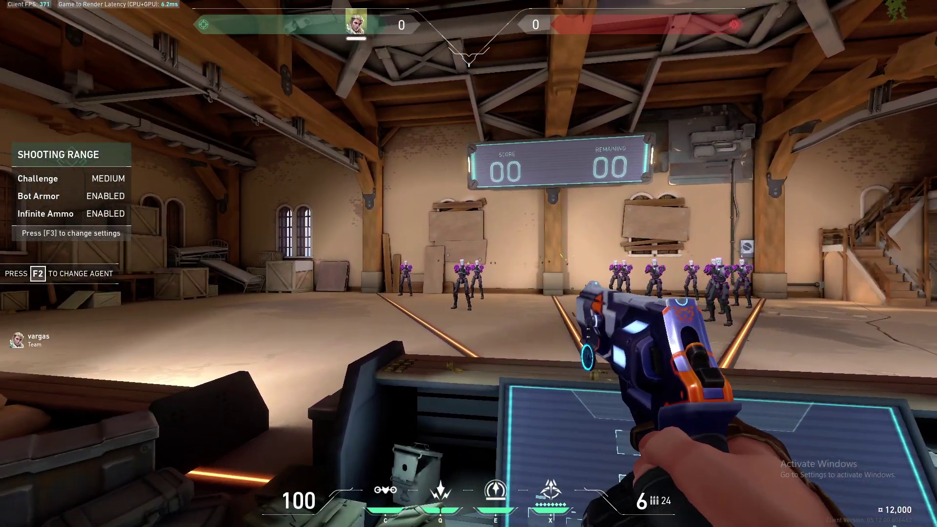
click(469, 263)
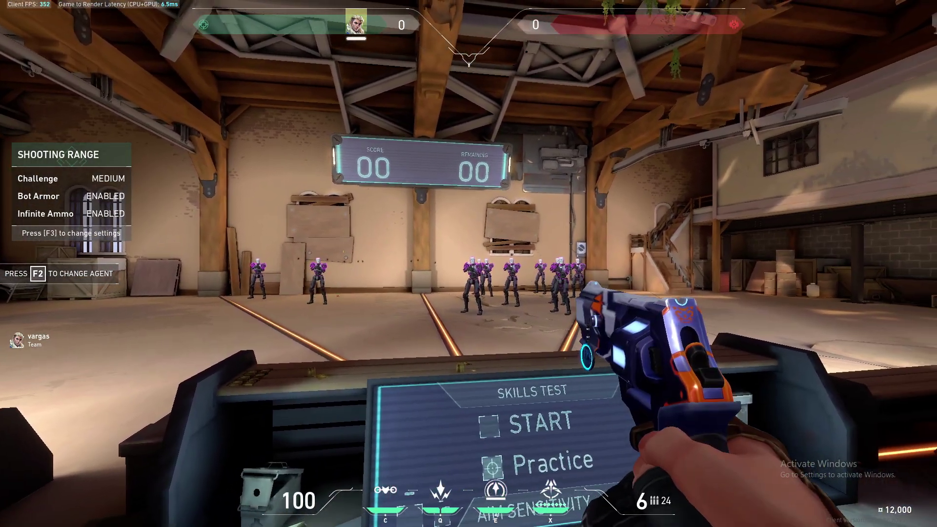
click(469, 264)
click(469, 264)
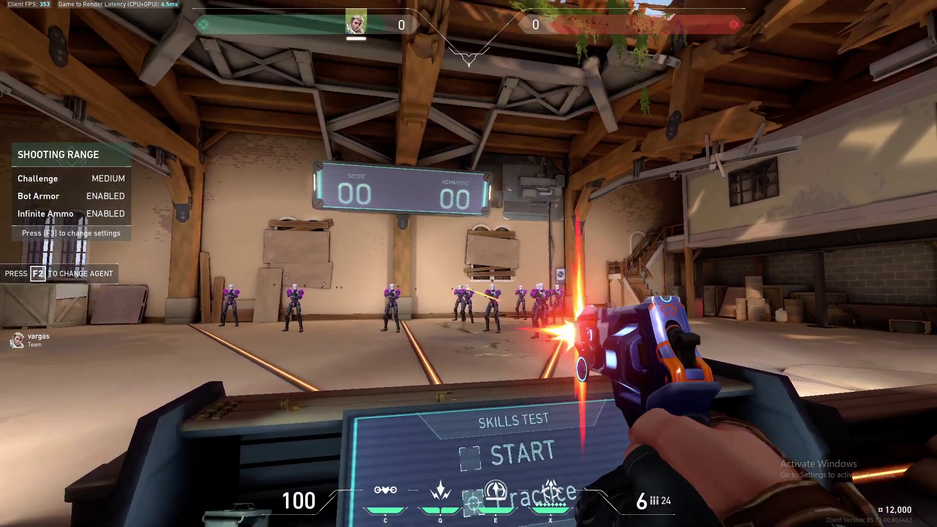
click(469, 263)
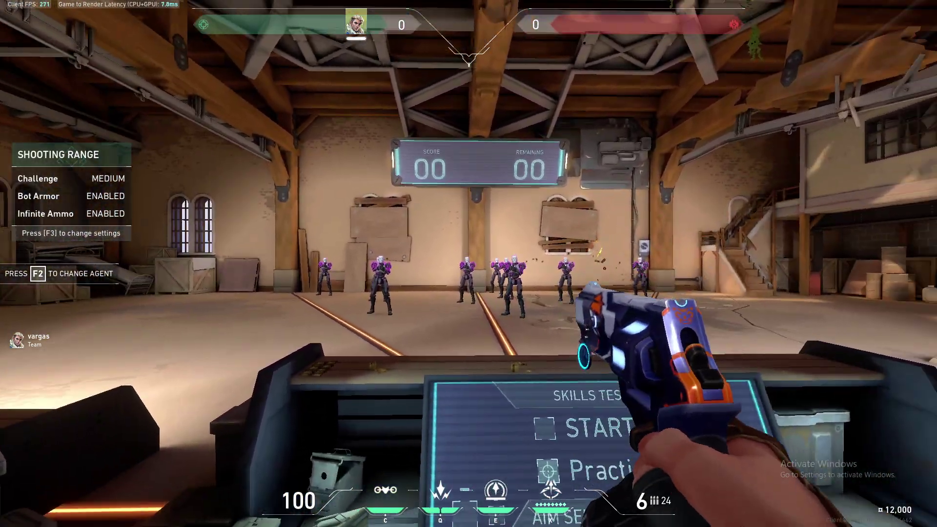
click(469, 264)
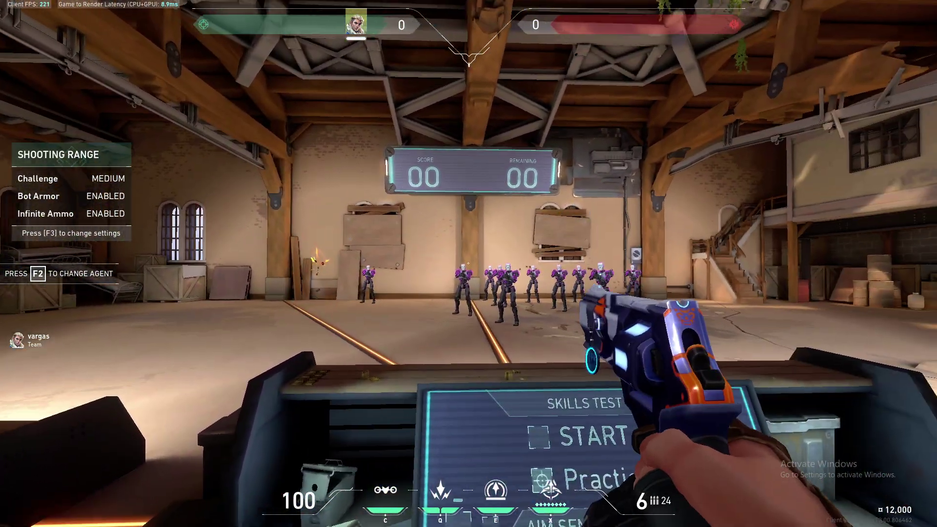
click(468, 264)
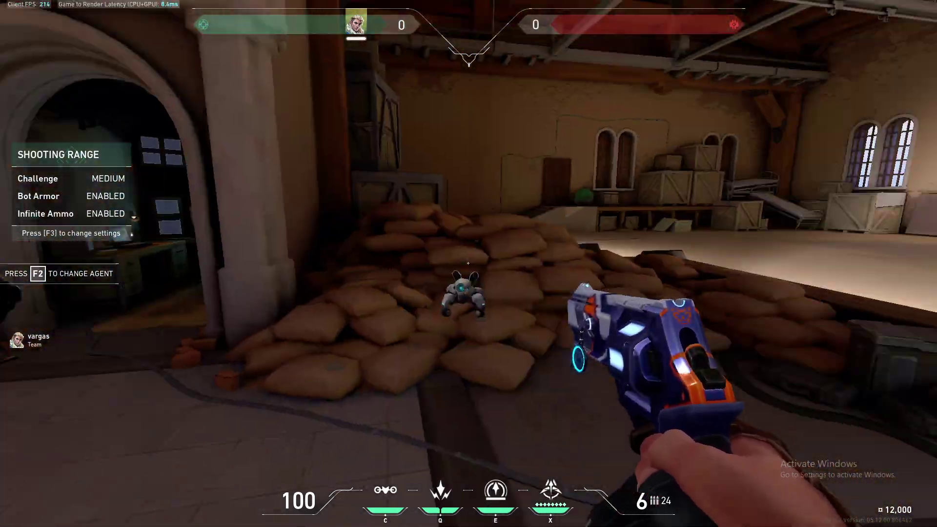
Switch from Valorant to iCUE, then bring the iTunes library to the front.
key(alt+Tab)
key(Tab)
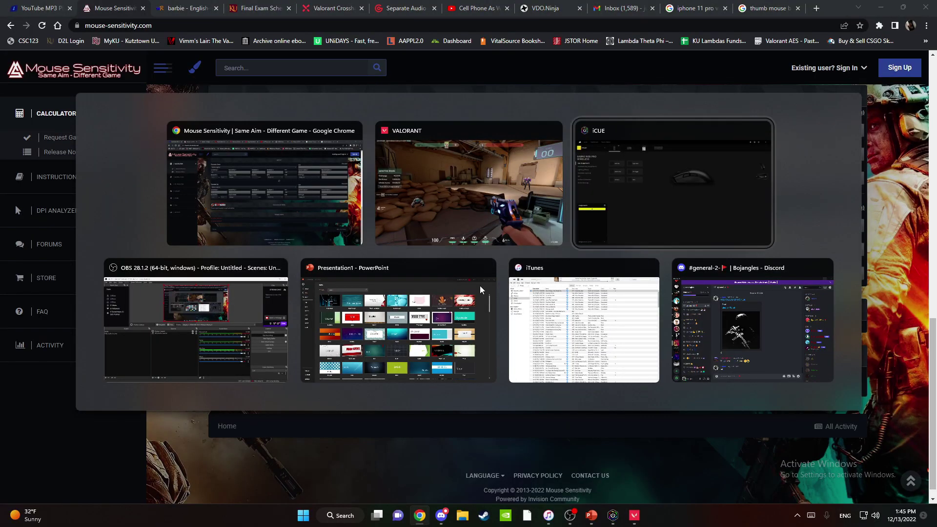
key(alt+Tab)
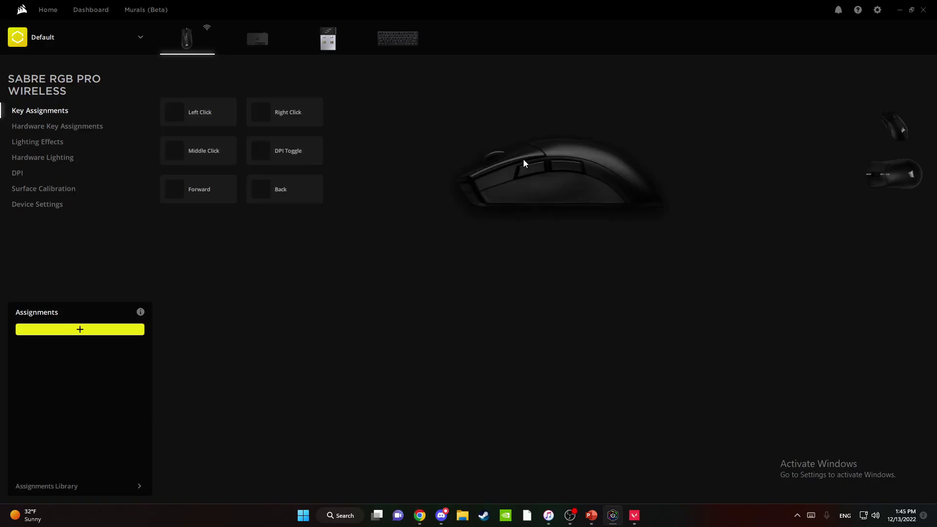
key(alt+Tab)
key(Tab)
key(Tab)
key(Tab)
click(546, 264)
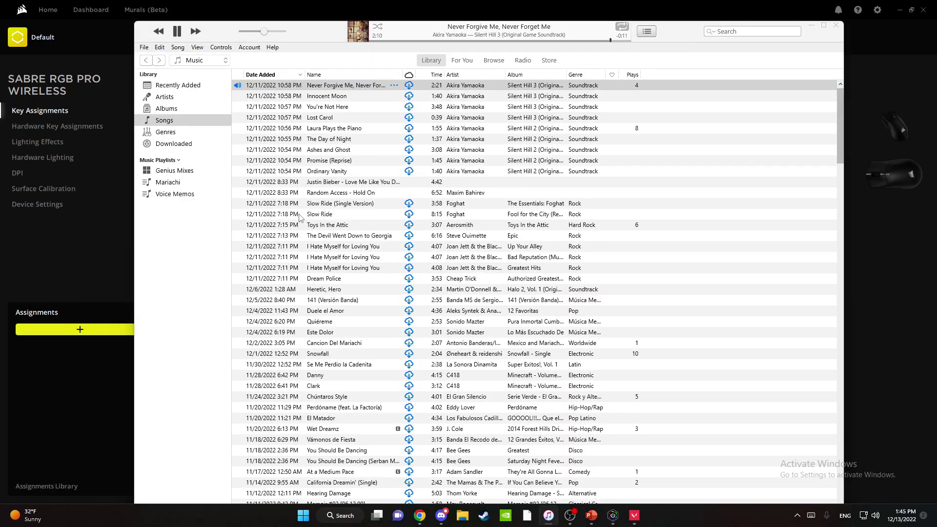
Cycle through the open windows from iTunes toward the Valorant game.
key(alt+Tab)
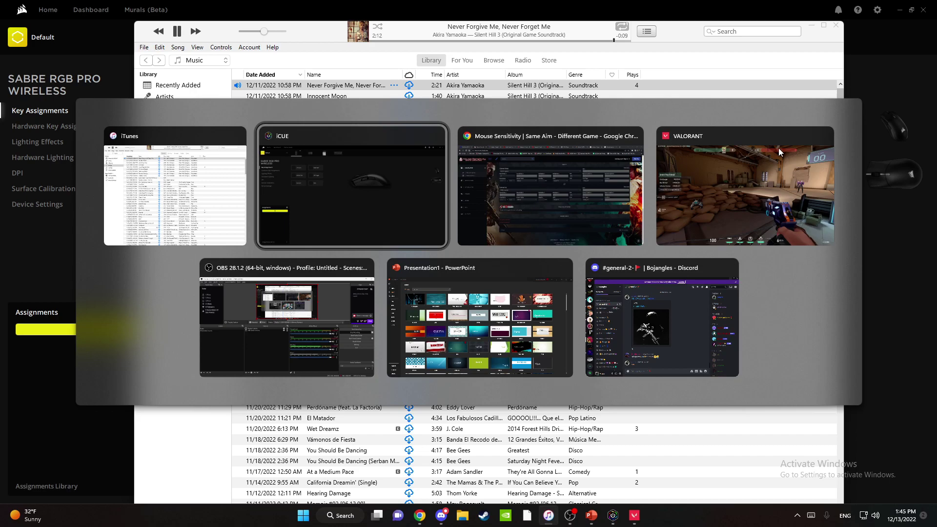
key(Escape)
key(alt+Tab)
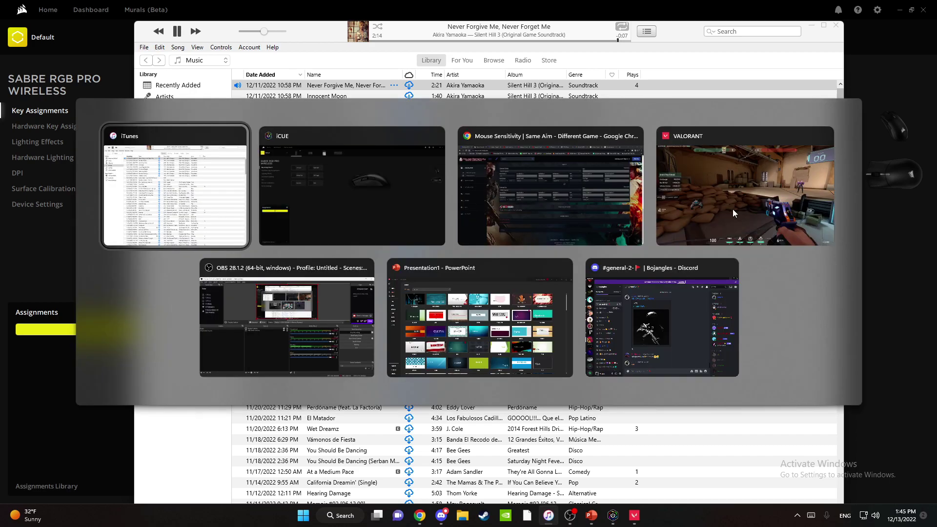
key(alt+Tab)
key(alt+Tab)
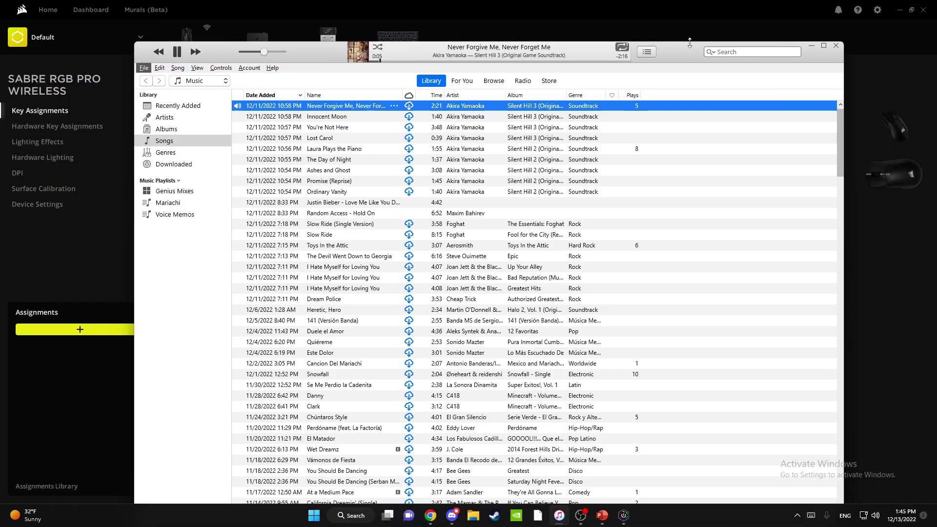
Move iTunes slightly lower, minimise it, and bring OBS forward over iCUE.
mouse_move(676, 25)
mouse_down()
mouse_move(524, 71)
mouse_move(705, 40)
mouse_up()
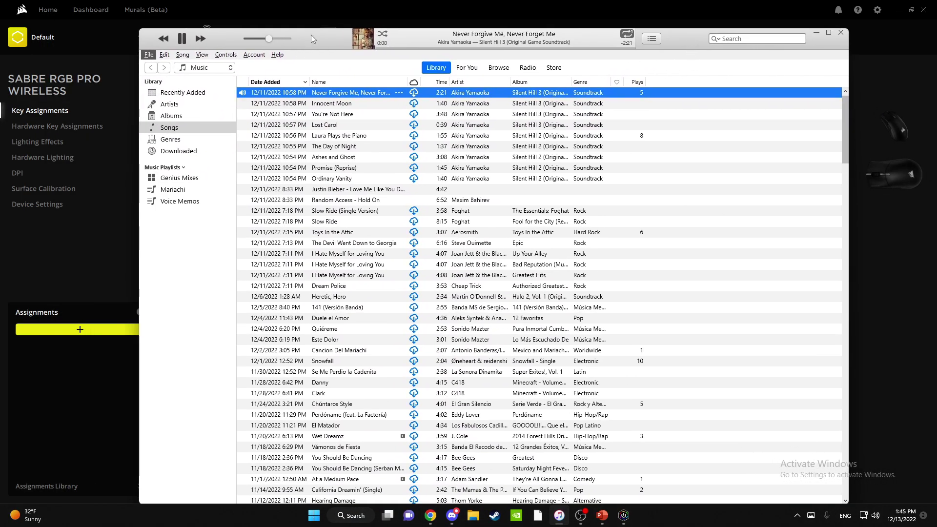
click(816, 34)
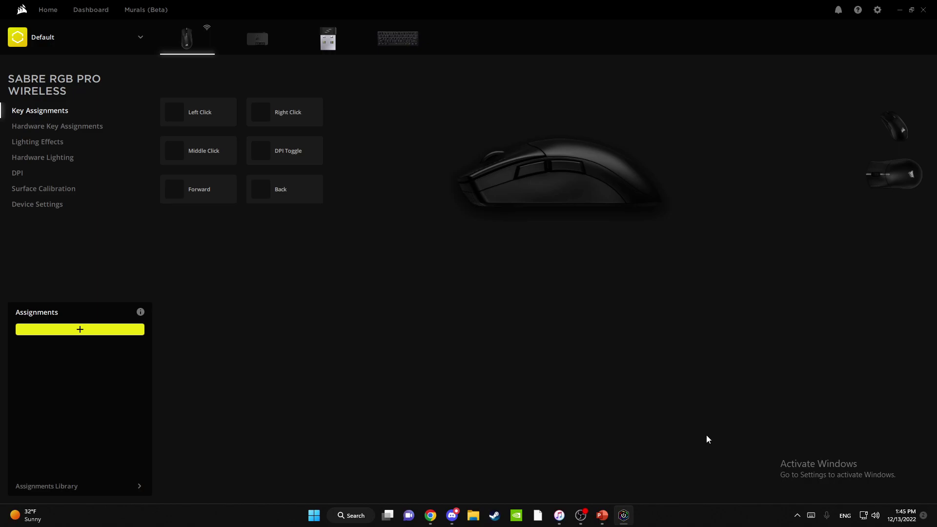
click(581, 515)
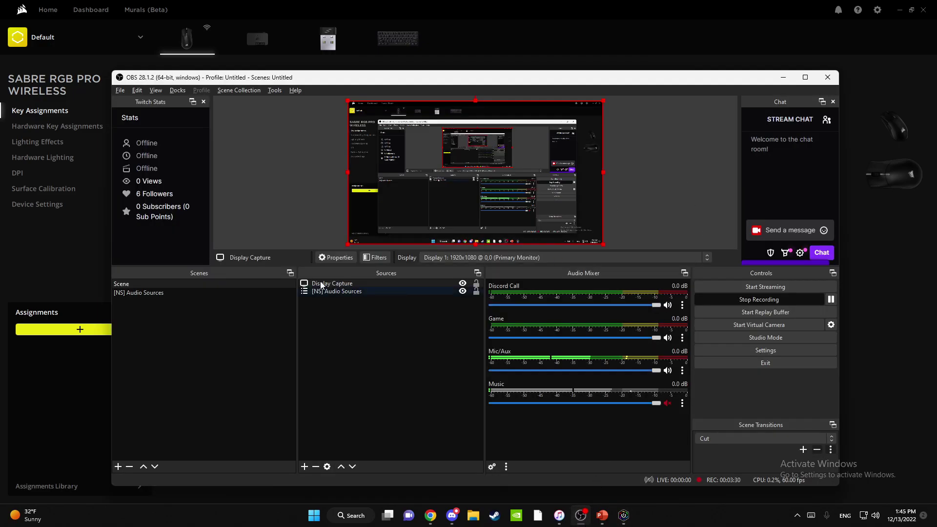